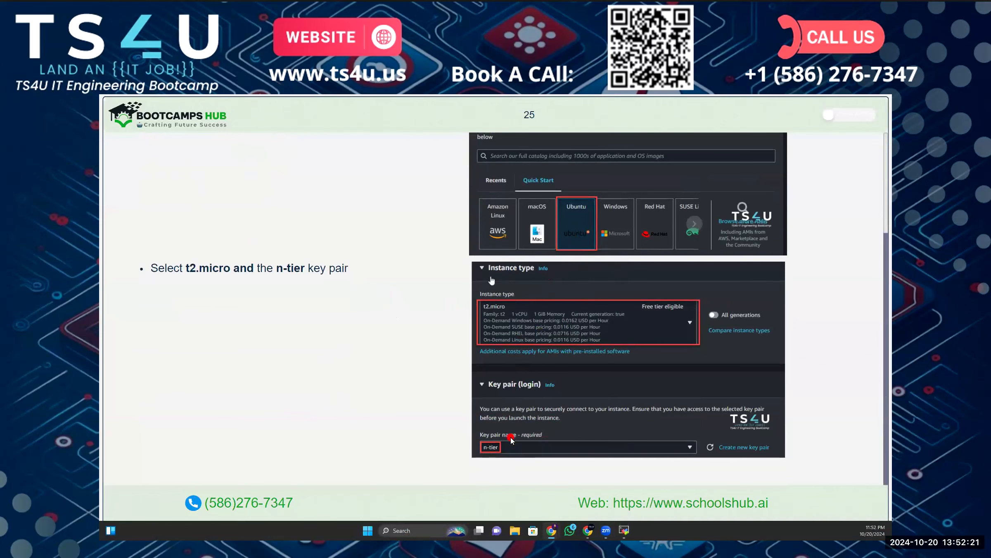
# Review the private instance's network settings and user data script on slide 26, and leave the full-screen presentation.
pyautogui.press('Right')
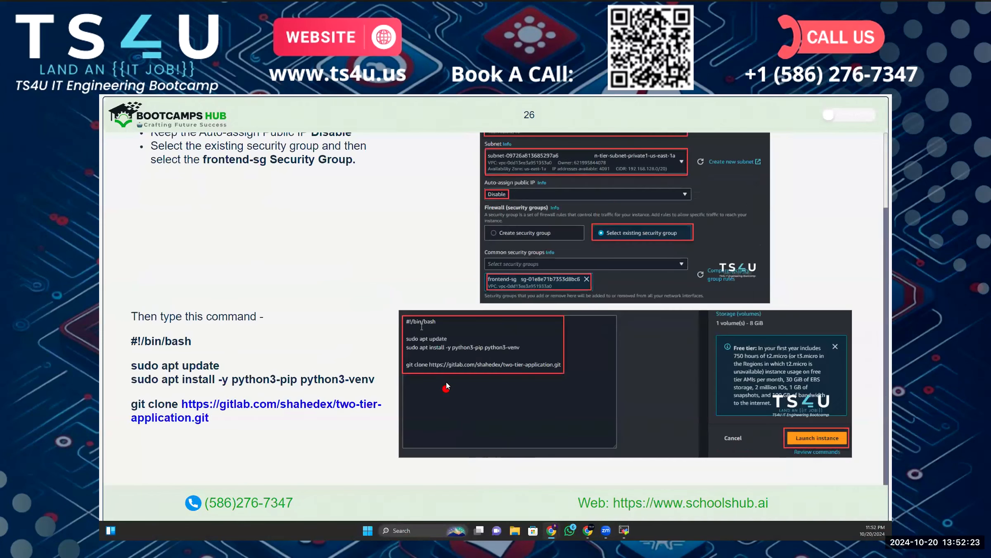
pyautogui.scroll(2, 455, 382)
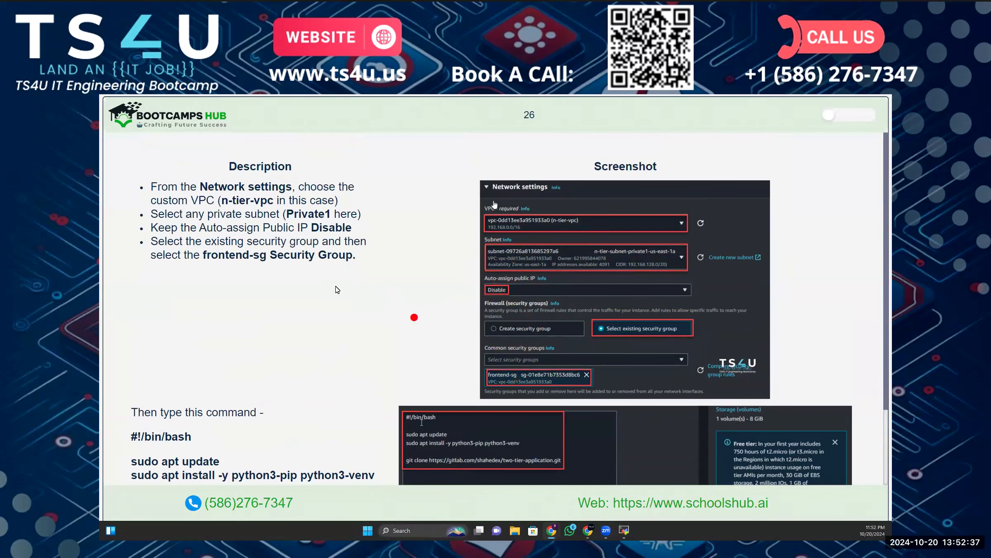
pyautogui.scroll(-2, 337, 289)
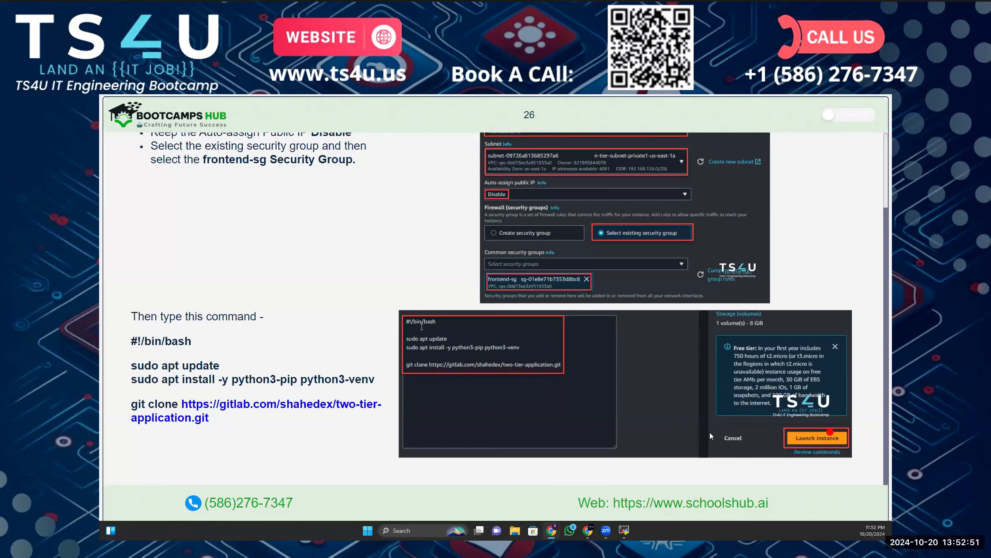
pyautogui.press('Escape')
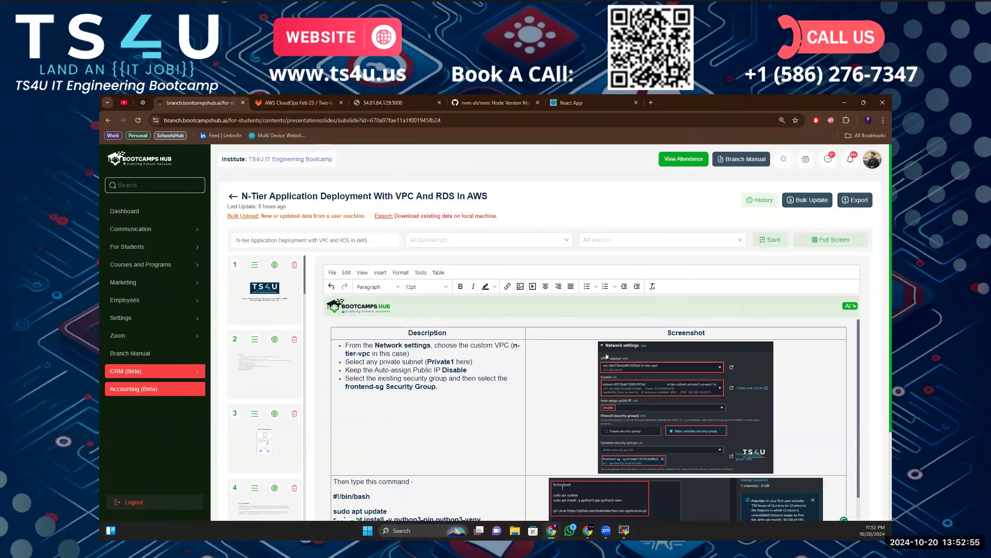
# Switch to the AWS EC2 console and start a new instance launch with the name backend.
pyautogui.moveTo(587, 532)
pyautogui.click(605, 503)
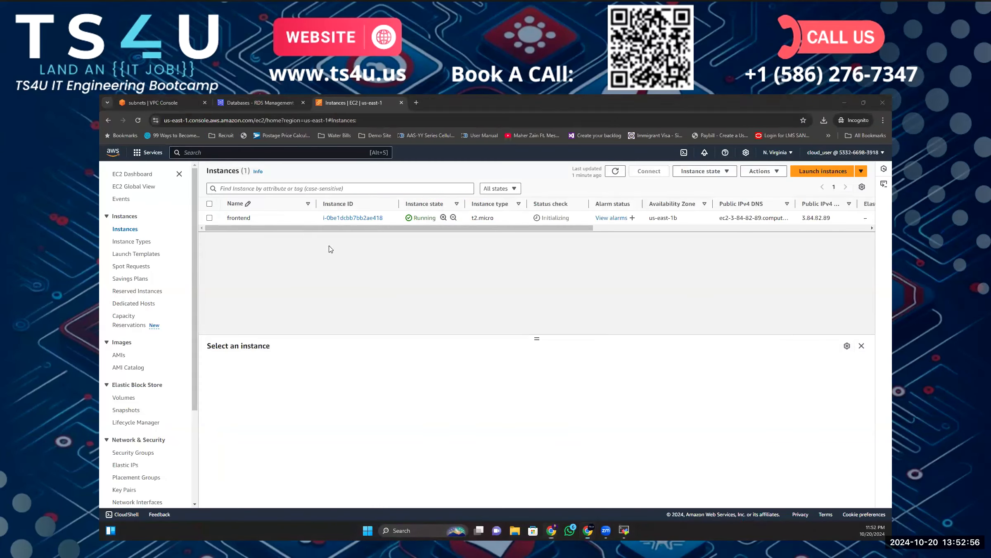
pyautogui.click(810, 175)
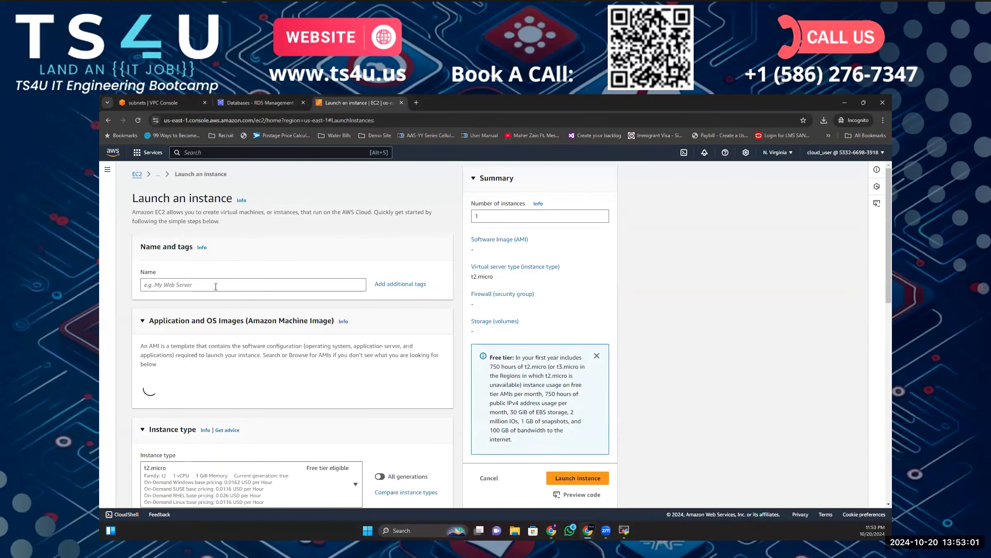
pyautogui.click(219, 285)
pyautogui.write('b')
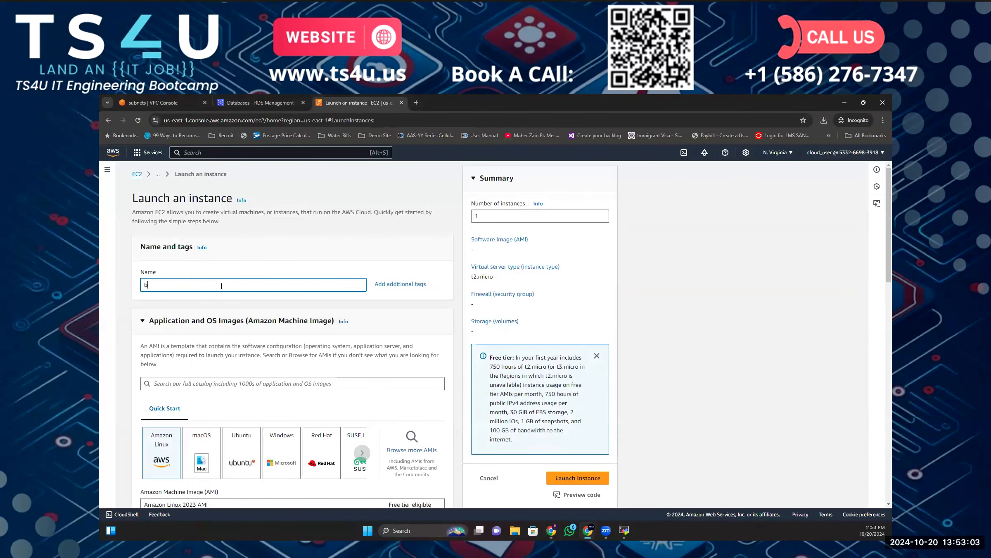
pyautogui.write('ackend')
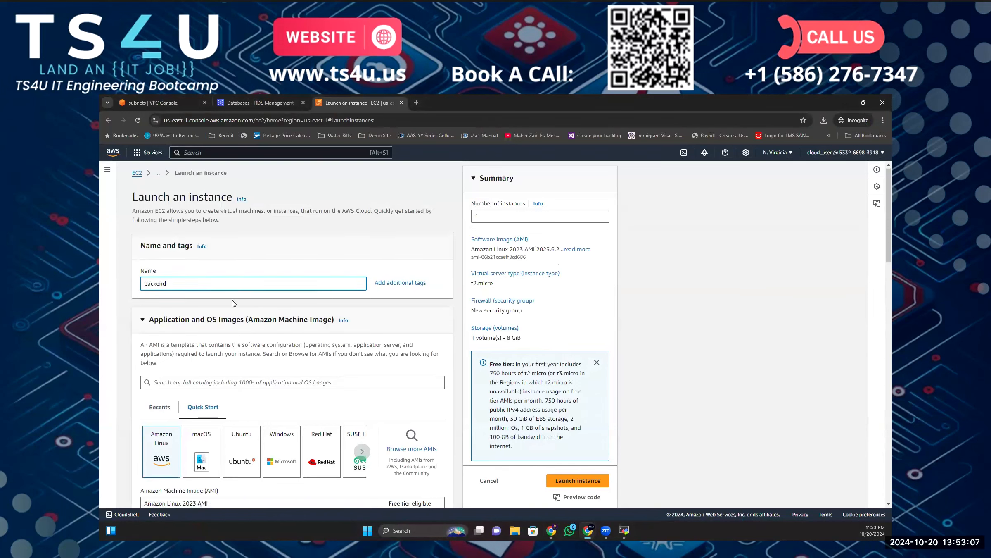
# Choose the Ubuntu image and the n-tier key pair for the backend instance.
pyautogui.scroll(-2, 254, 365)
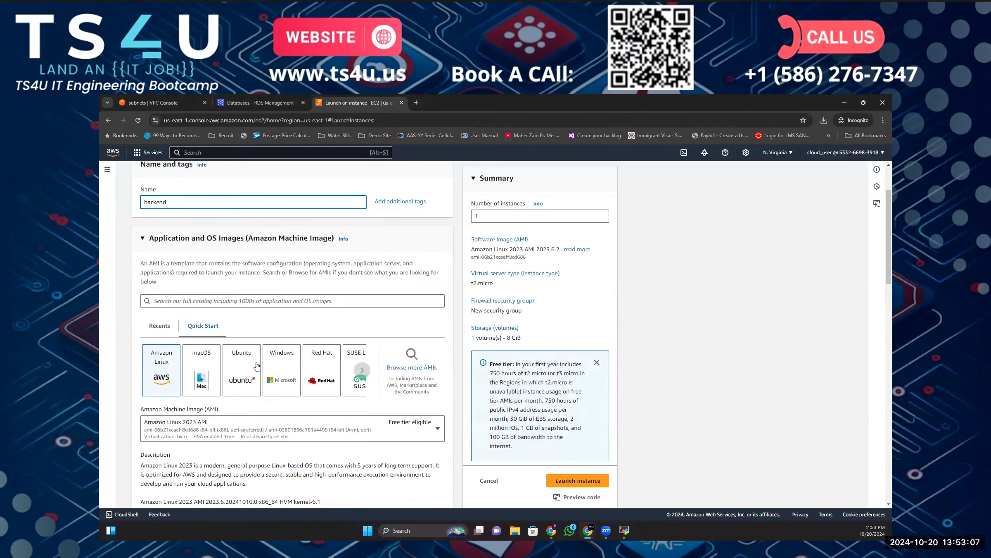
pyautogui.click(254, 365)
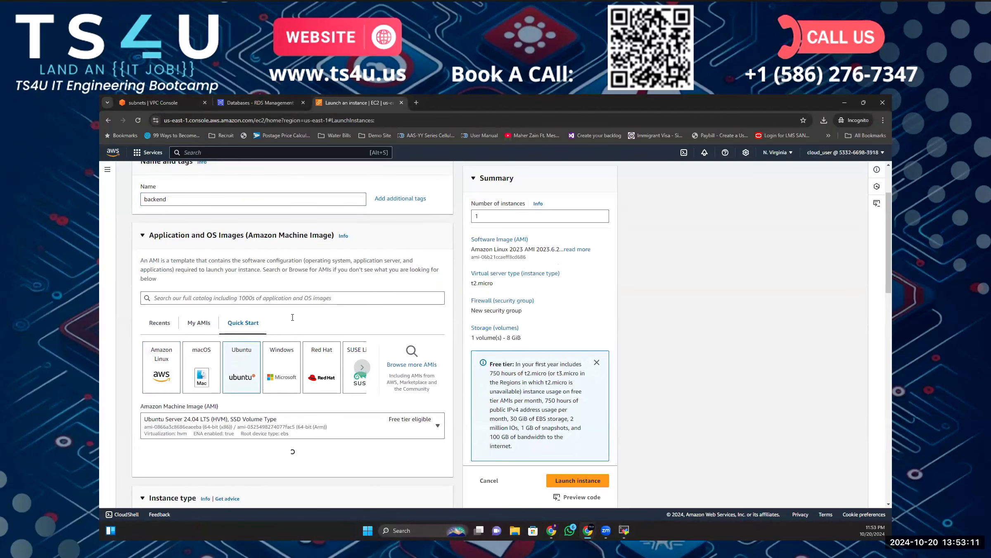
pyautogui.scroll(-12, 291, 328)
pyautogui.scroll(5, 326, 349)
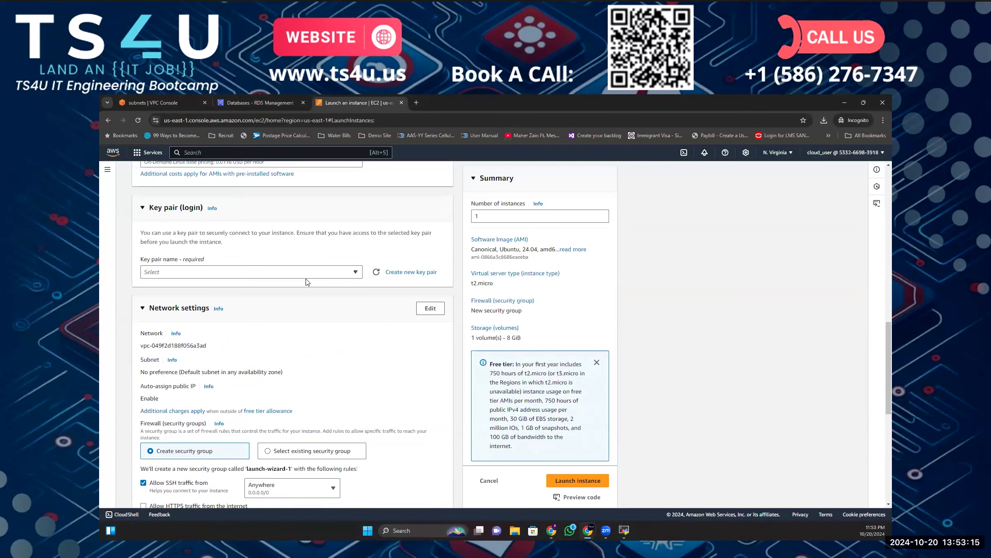
pyautogui.scroll(2, 310, 281)
pyautogui.click(198, 355)
pyautogui.click(219, 396)
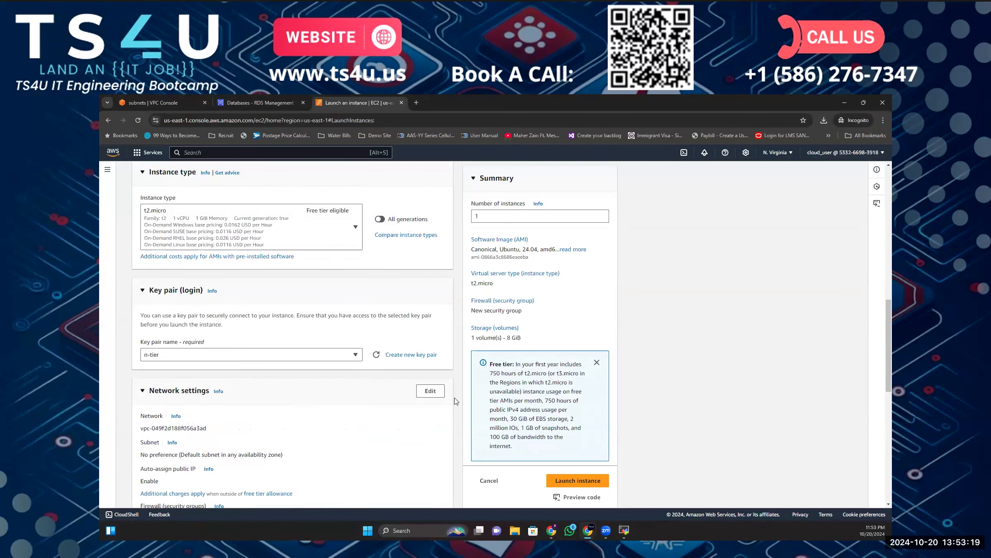
# Edit the network settings to use the n-tier-app-vpc-vpc VPC and the subnet n-tier-app-vpc-subnet-private1-us-east-1a.
pyautogui.click(429, 391)
pyautogui.scroll(-3, 392, 386)
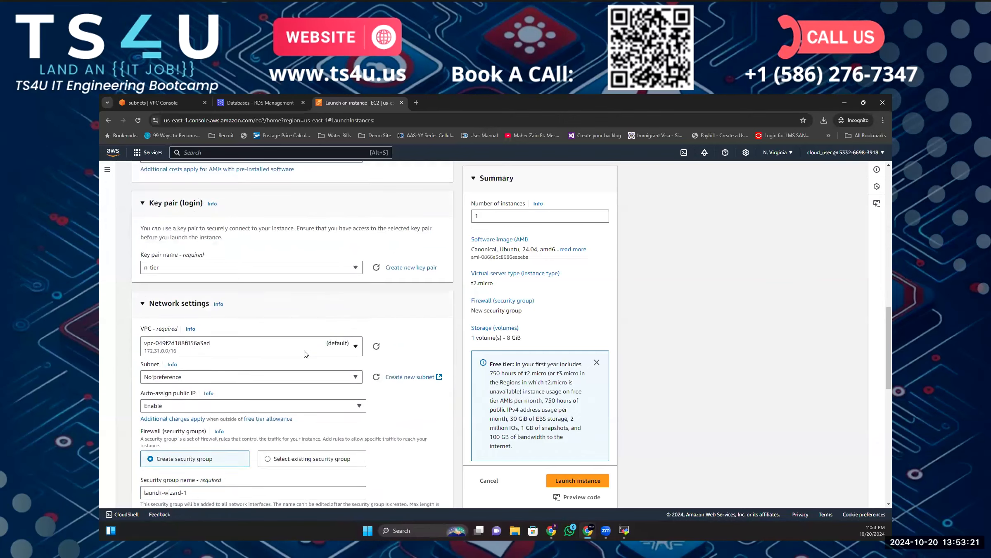
pyautogui.click(205, 306)
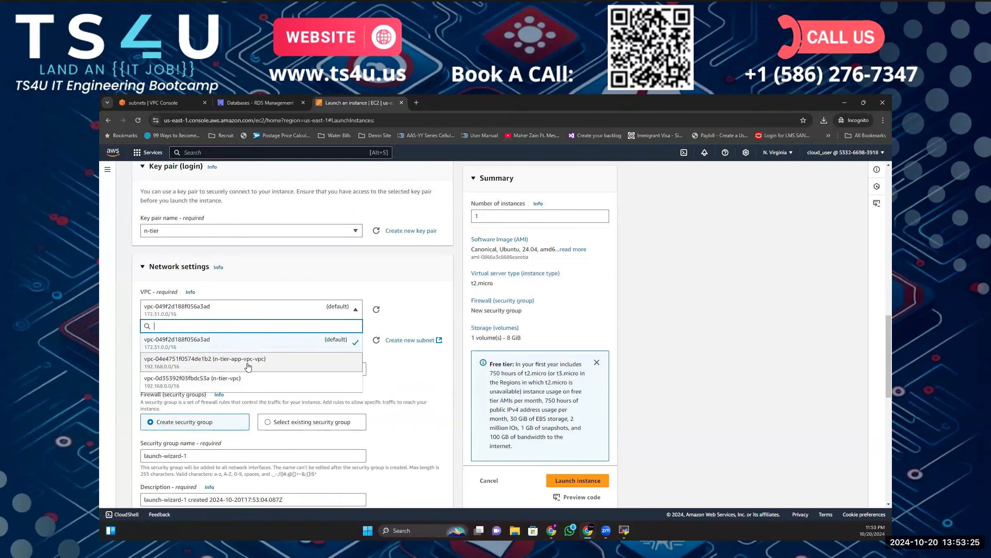
pyautogui.click(249, 366)
pyautogui.scroll(-1, 218, 330)
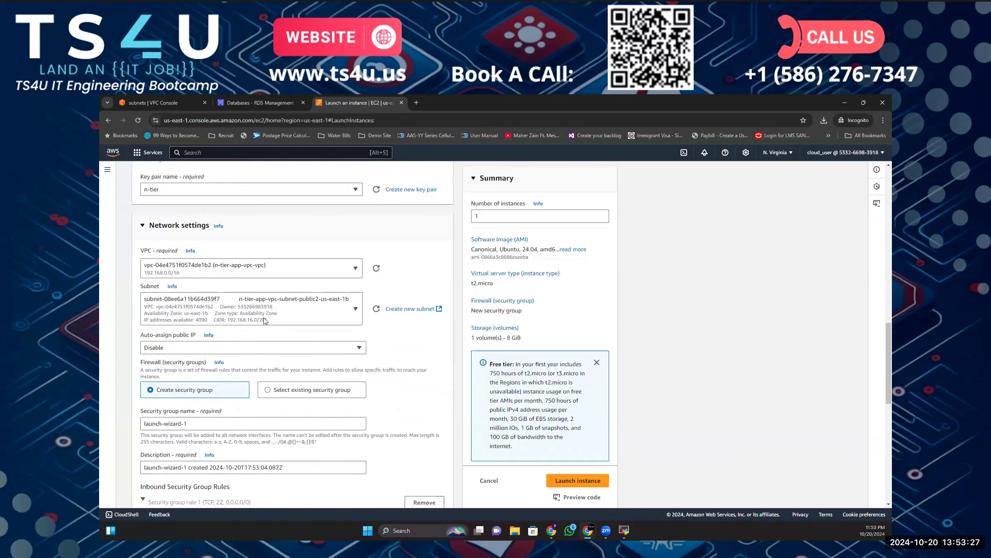
pyautogui.click(276, 313)
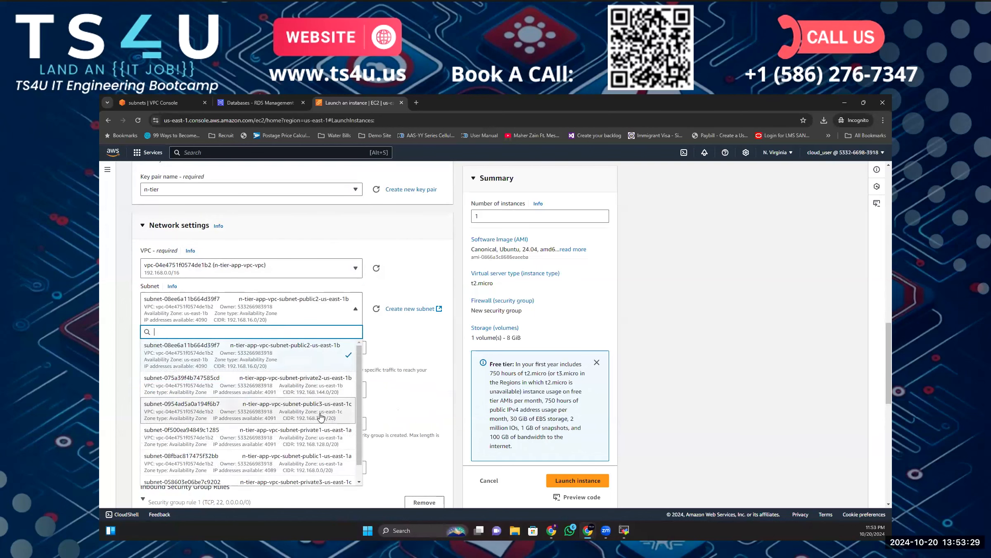
pyautogui.click(317, 437)
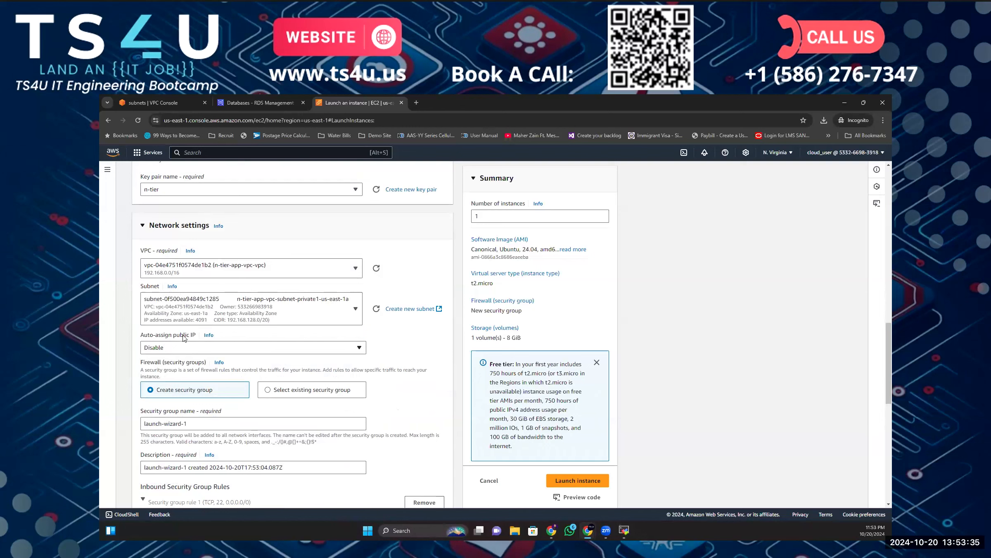
# Assign the existing security group frontend-sg to the instance.
pyautogui.scroll(-1, 200, 345)
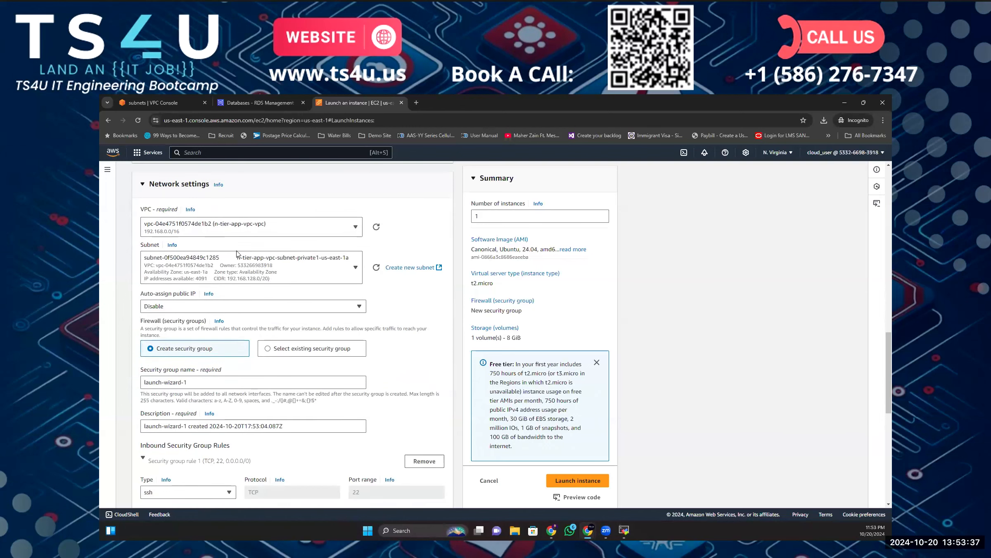
pyautogui.scroll(-1, 283, 335)
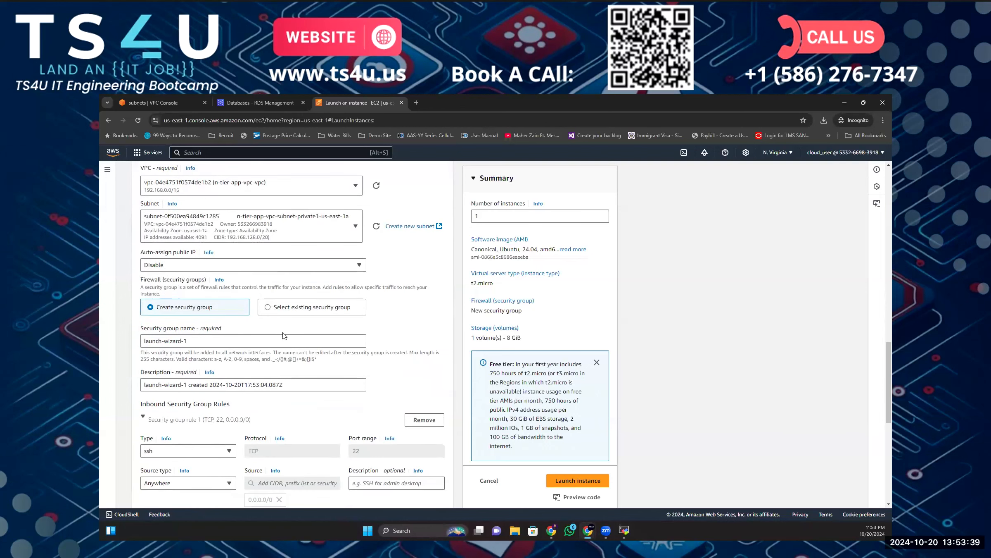
pyautogui.click(269, 307)
pyautogui.click(173, 347)
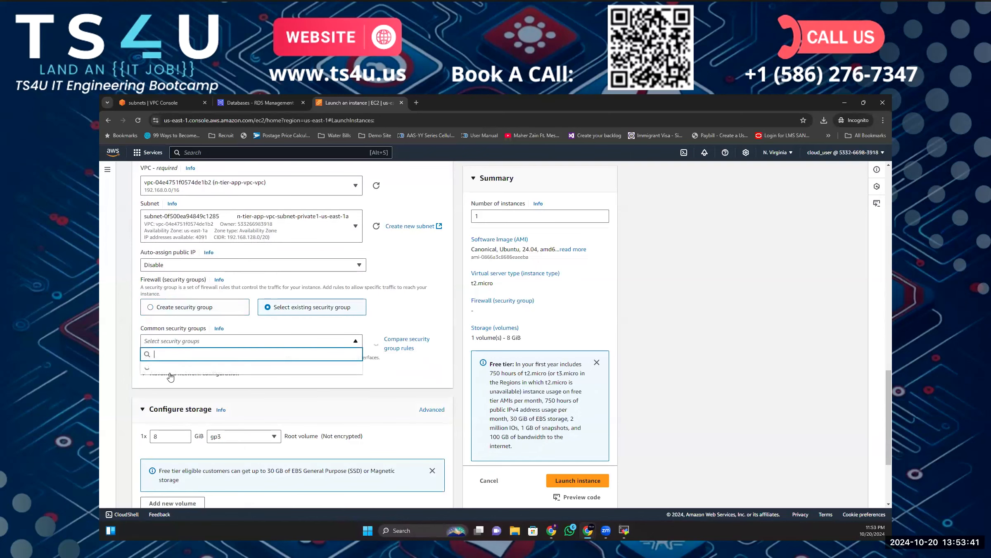
pyautogui.click(276, 361)
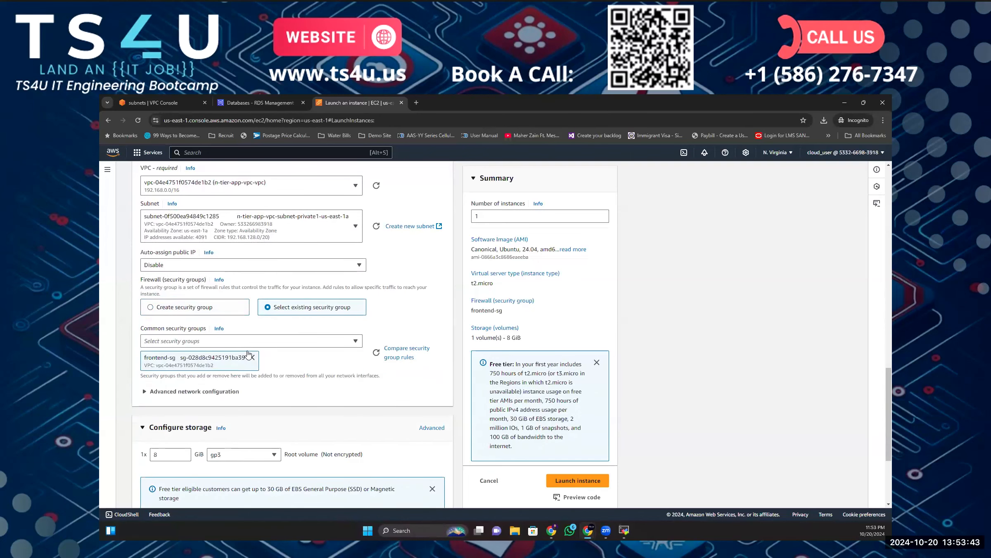
# Expand the advanced details and begin the user data script with the lines "#!/bin bash" and "sudo apt update".
pyautogui.scroll(-4, 246, 363)
pyautogui.click(144, 486)
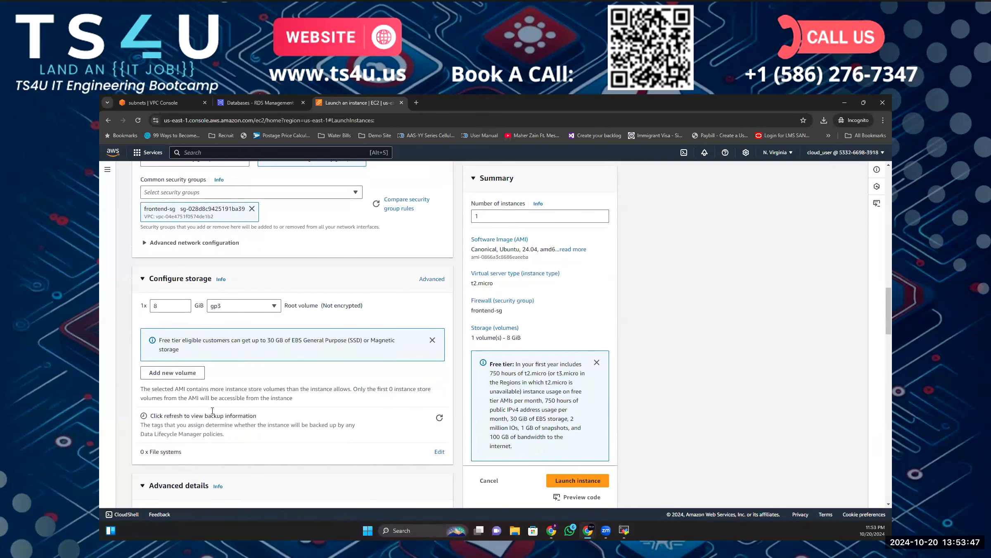
pyautogui.scroll(-20, 212, 410)
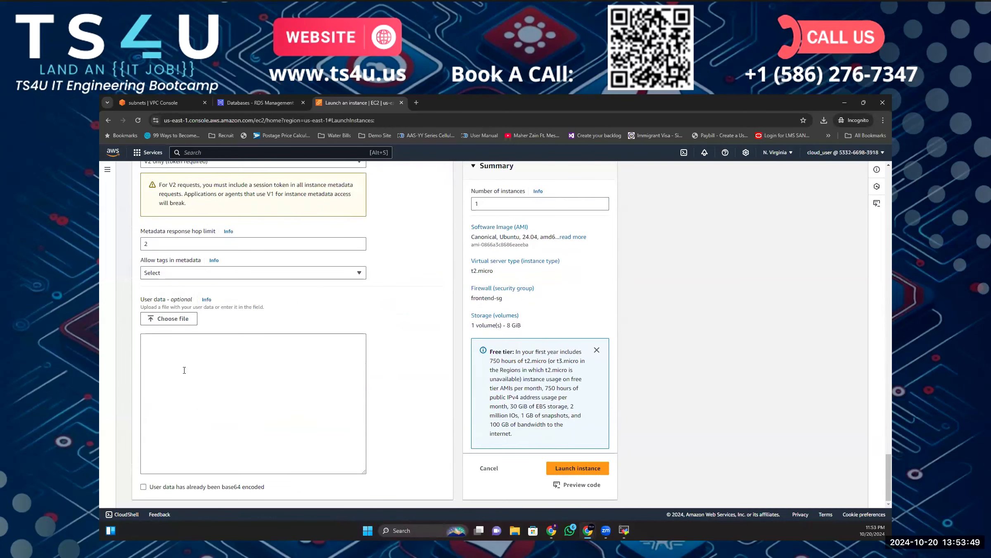
pyautogui.click(178, 346)
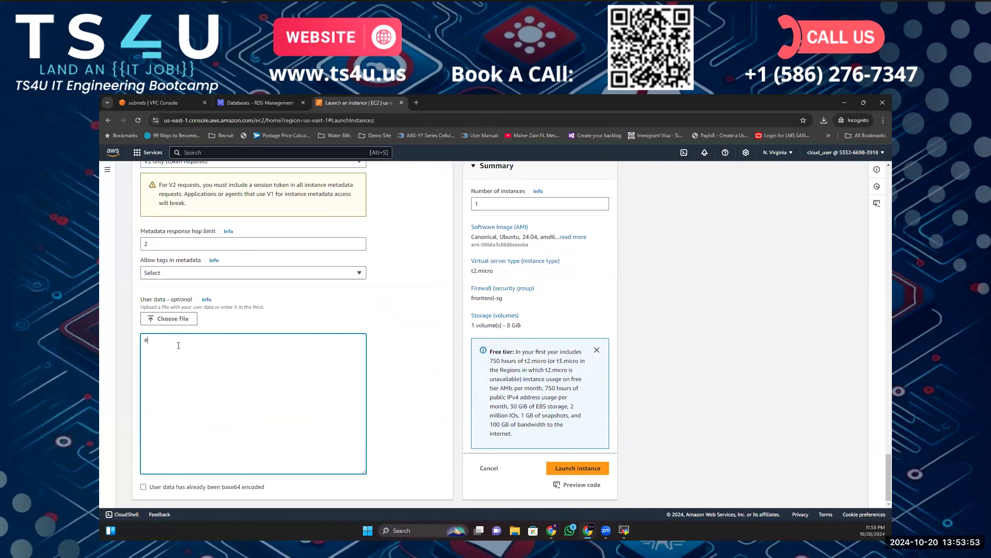
pyautogui.write('#!/')
pyautogui.write('bin')
pyautogui.write('sudo')
pyautogui.write(' apt update')
pyautogui.write('sudp apt inst')
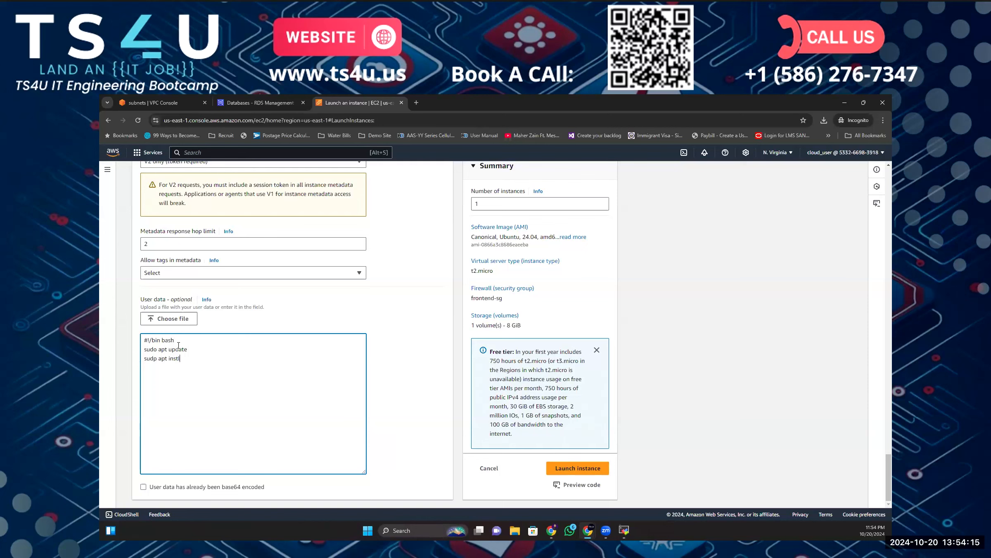
pyautogui.write('all python3-pip python3-vev -')
pyautogui.press('Left')
pyautogui.press('Left')
pyautogui.write('nv -y ')
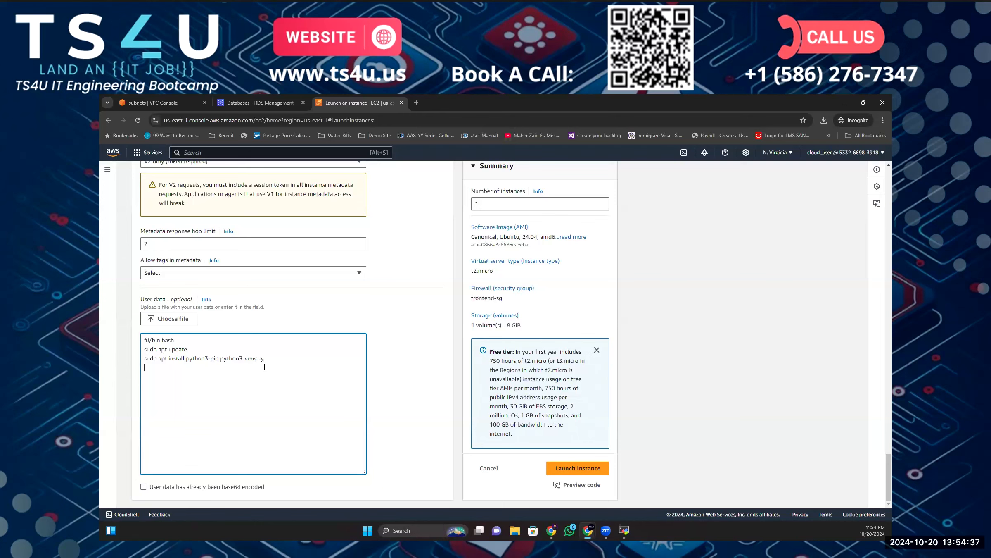
pyautogui.write('git clone')
pyautogui.write('https://git.ts4u.us/aws-cloudops-feb-23/two-tier-application.git')
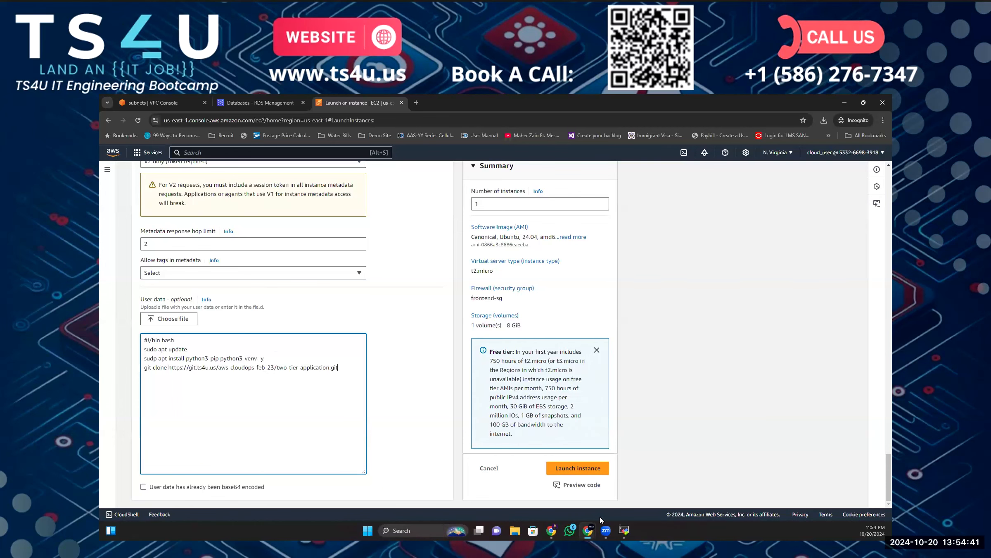
# Check the slide's install and git clone commands for comparison with the user data, and return to the launch form.
pyautogui.click(525, 509)
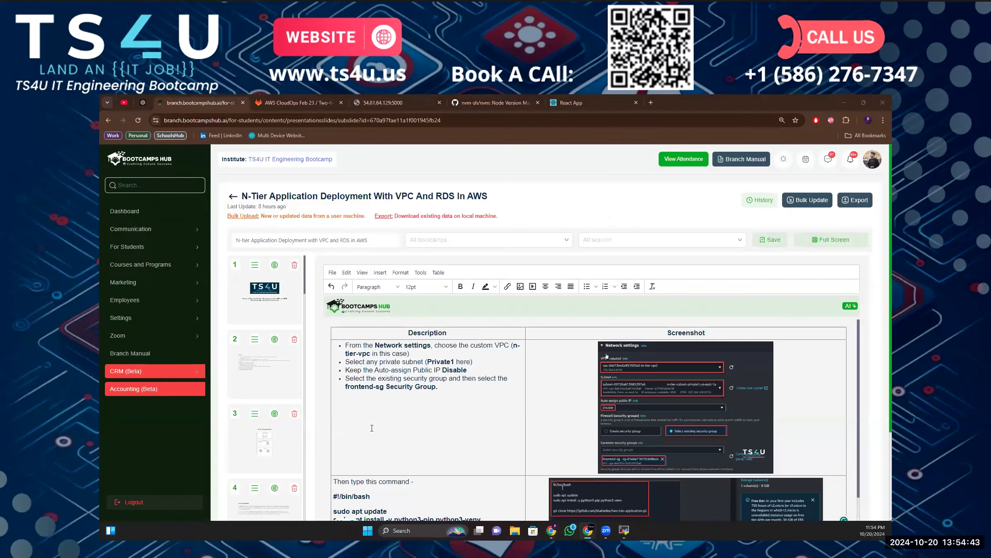
pyautogui.scroll(-5, 568, 406)
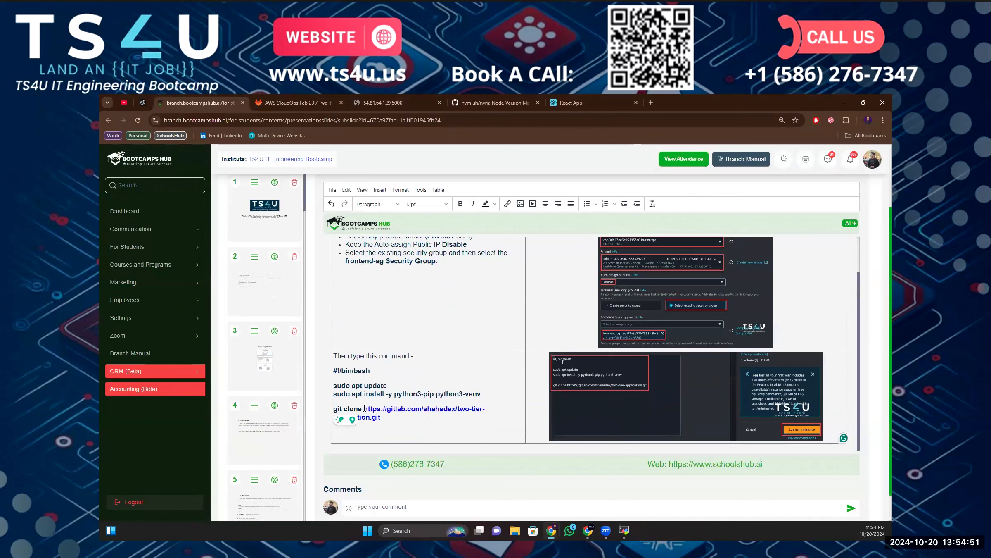
pyautogui.moveTo(386, 395); pyautogui.dragTo(393, 397)
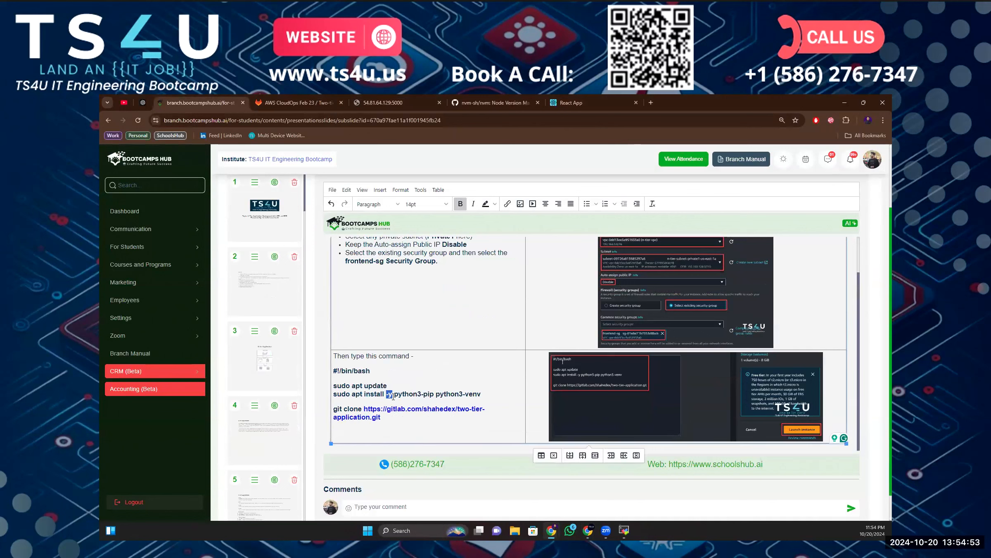
pyautogui.click(491, 394)
pyautogui.click(632, 486)
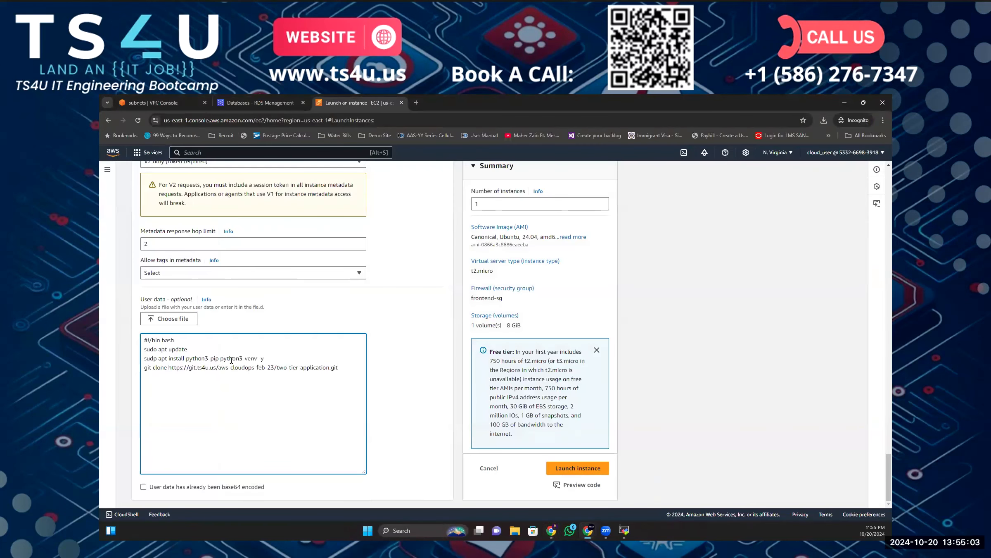
# Launch the backend instance, return to the instances list and refresh it.
pyautogui.click(576, 470)
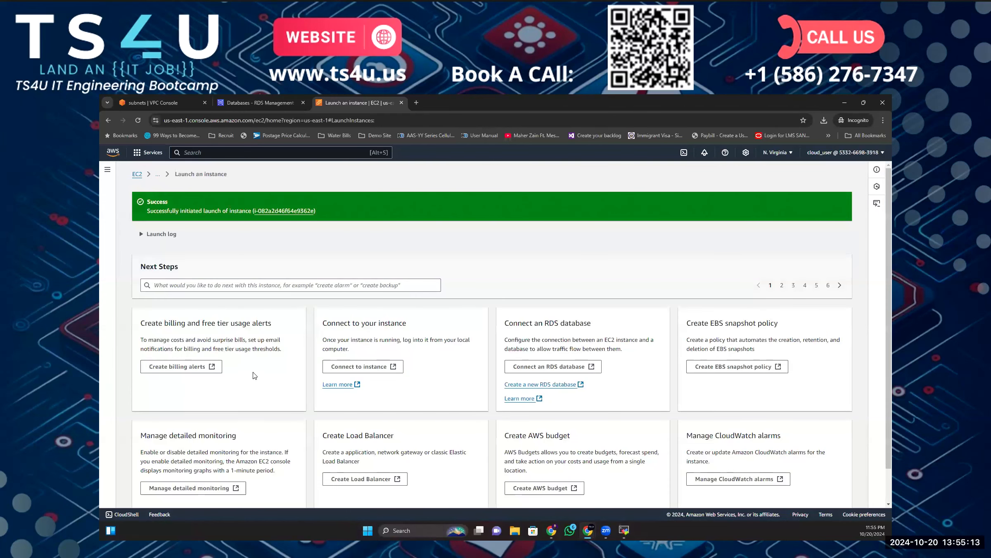
pyautogui.click(158, 174)
pyautogui.click(615, 171)
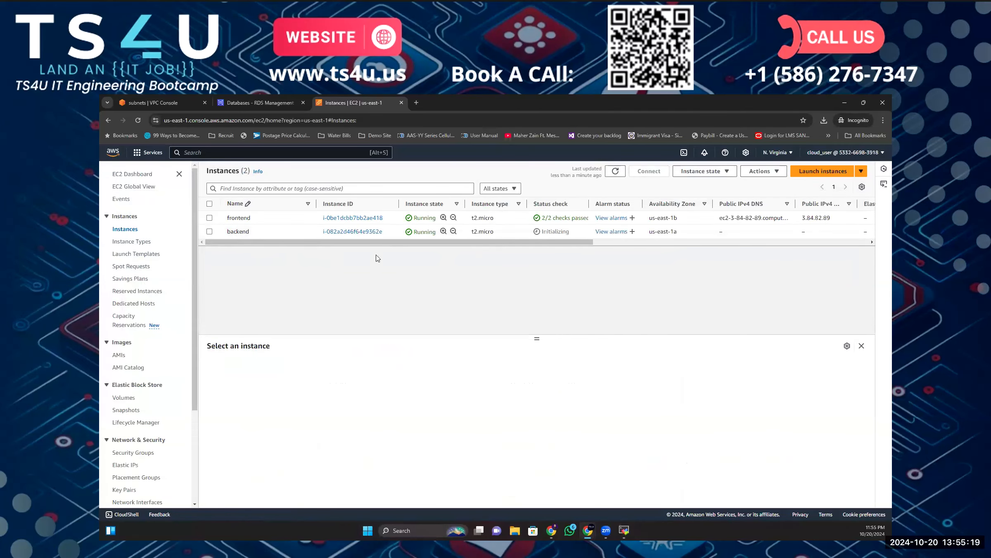
# Inspect the frontend instance's details and those of the backend instance, comparing their public IPv4 addresses.
pyautogui.click(210, 218)
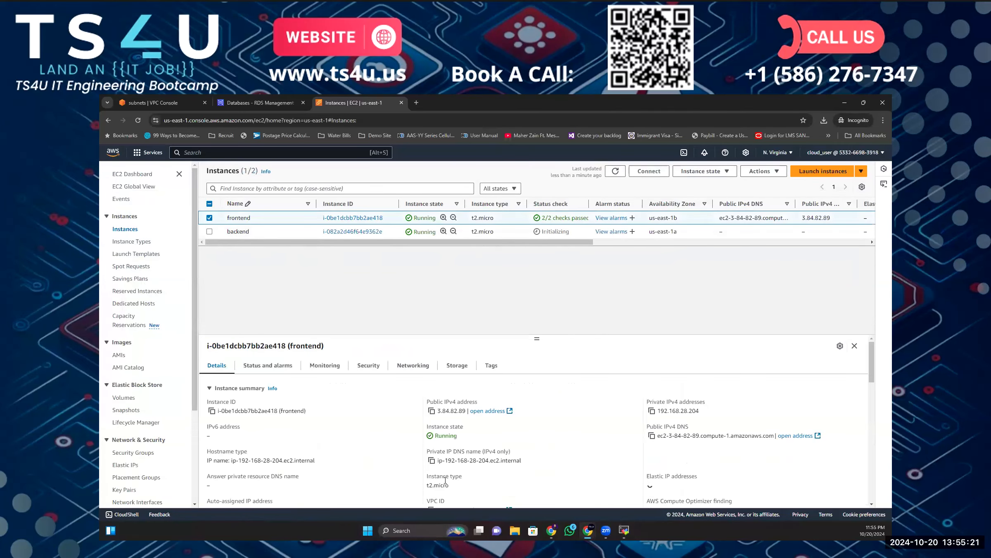
pyautogui.click(209, 217)
pyautogui.click(210, 231)
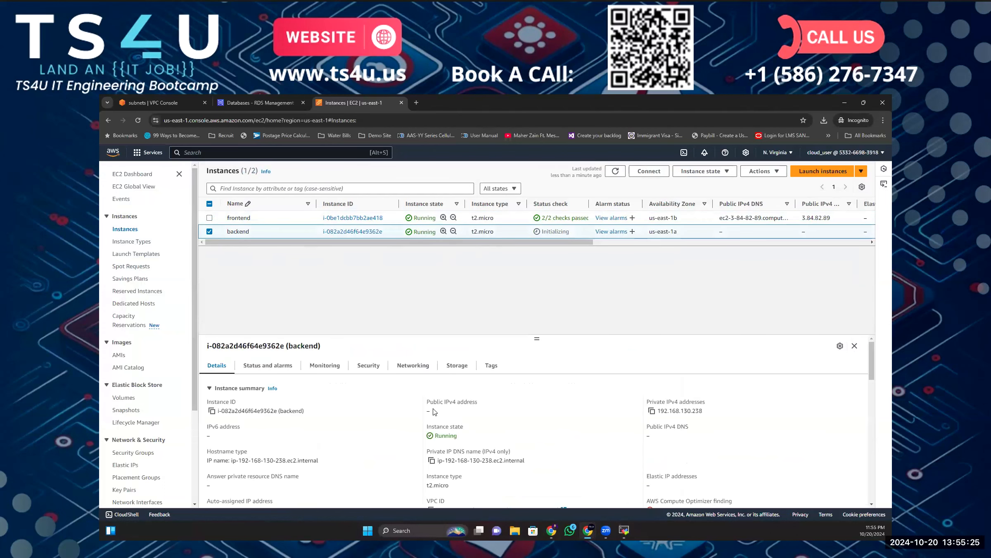